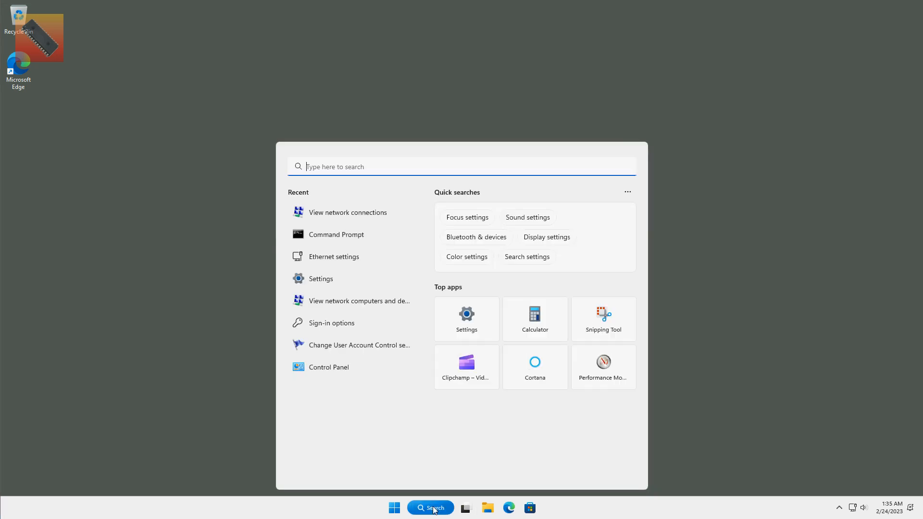
Search Windows for "network", limit the results to settings, and open the Ethernet settings
type("networ")
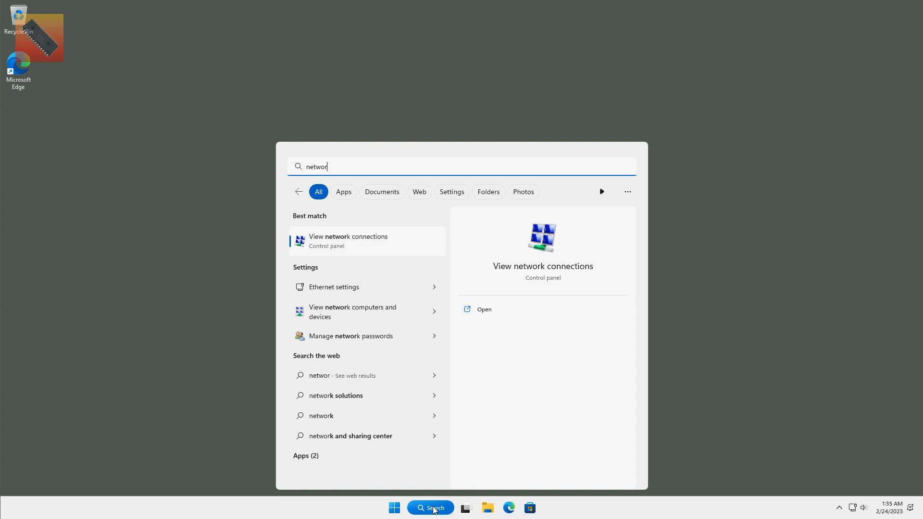
type("k")
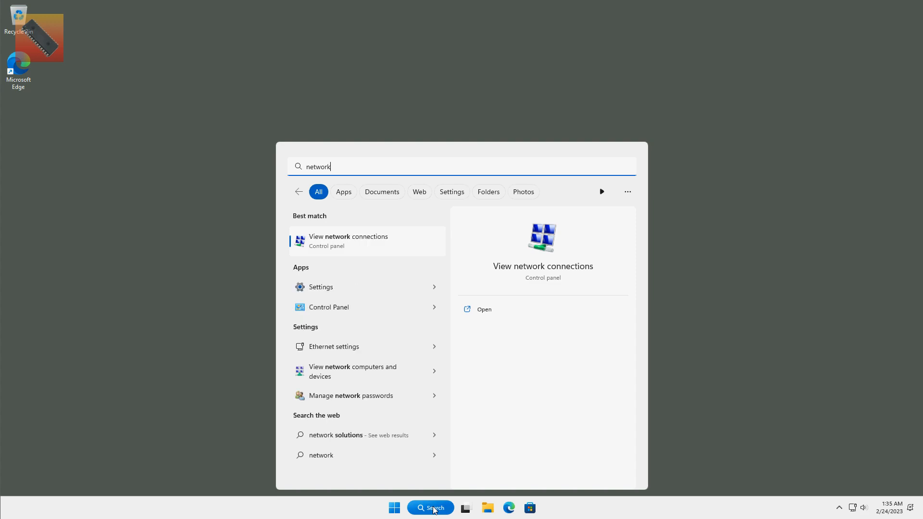
left_click(452, 192)
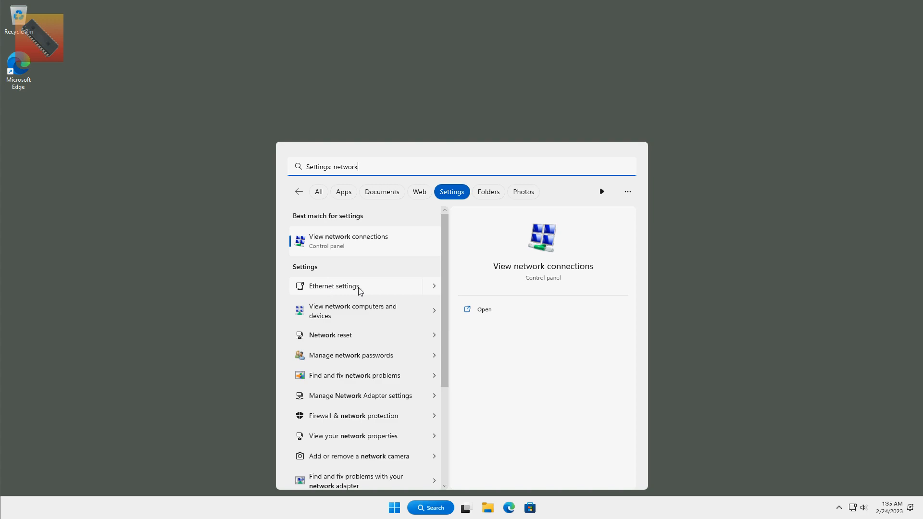
left_click(332, 288)
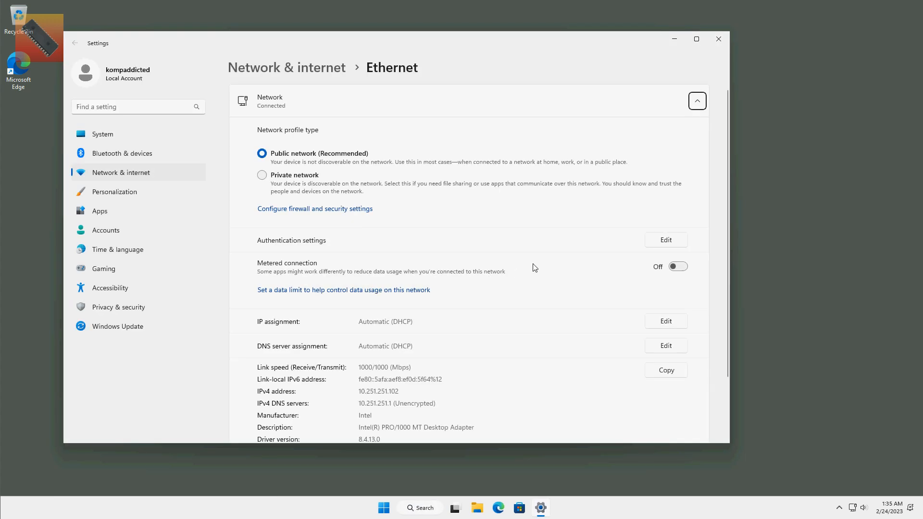
Switch the Ethernet connection's IP assignment to Manual and turn on IPv4
scroll(534, 268, "down", 3)
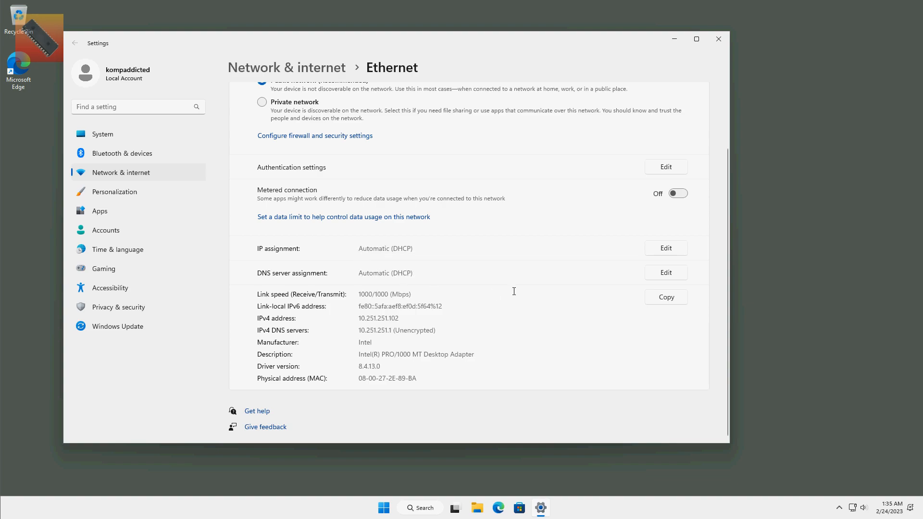
left_click(659, 251)
left_click(455, 228)
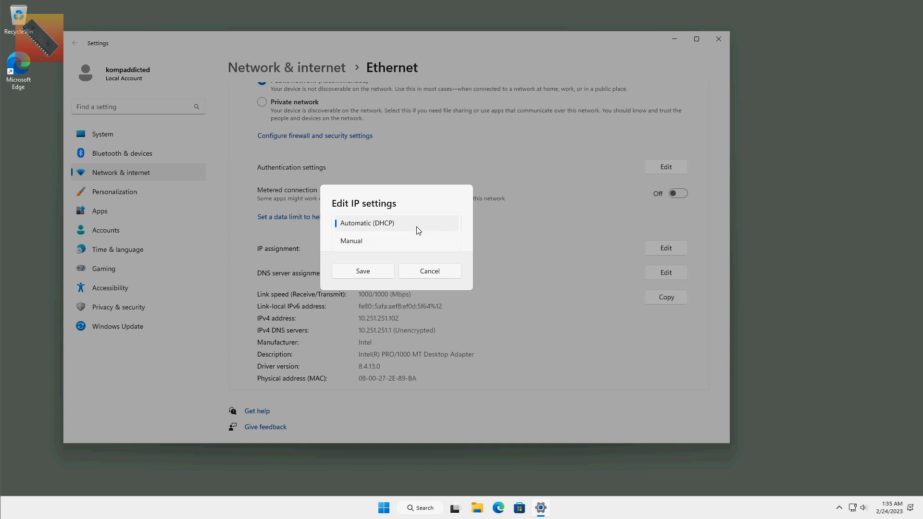
left_click(392, 243)
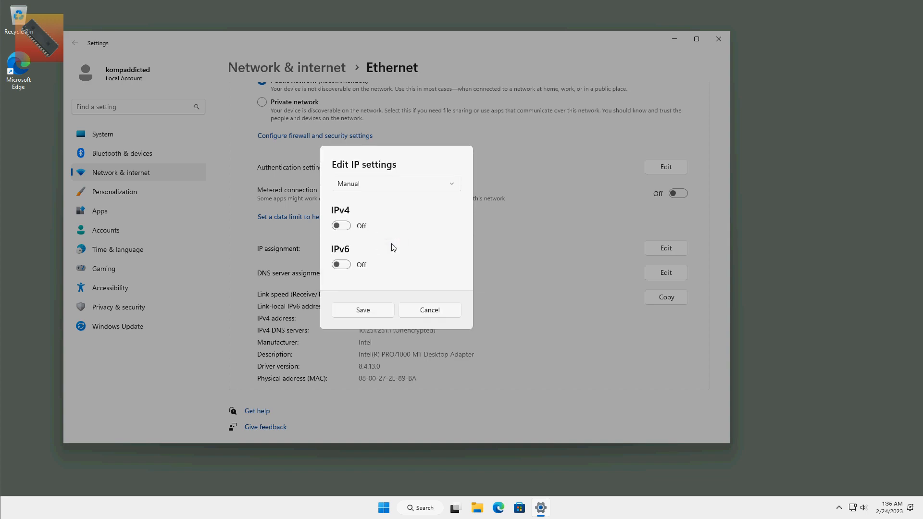
left_click(340, 227)
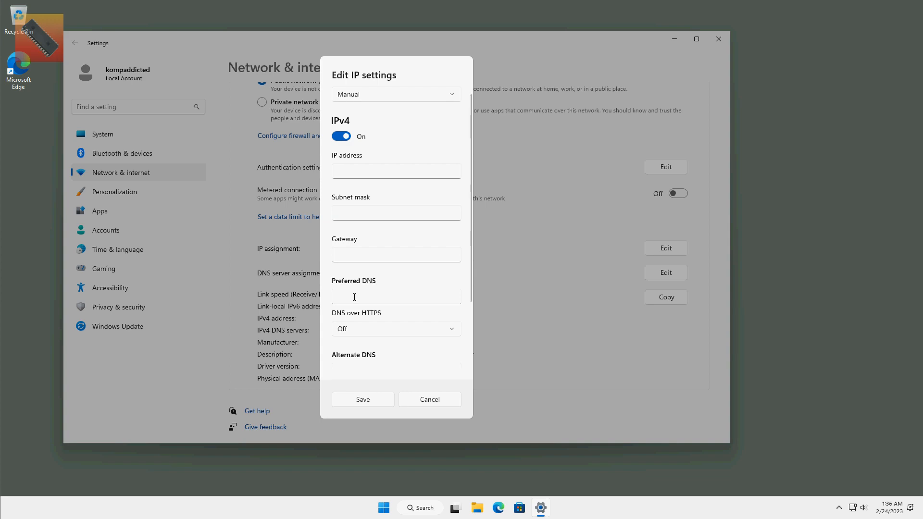
Set the IPv4 address to 10.251.251.190 with subnet mask 255.255.255.0 and save the IP settings
left_click(360, 174)
type("10.251.25")
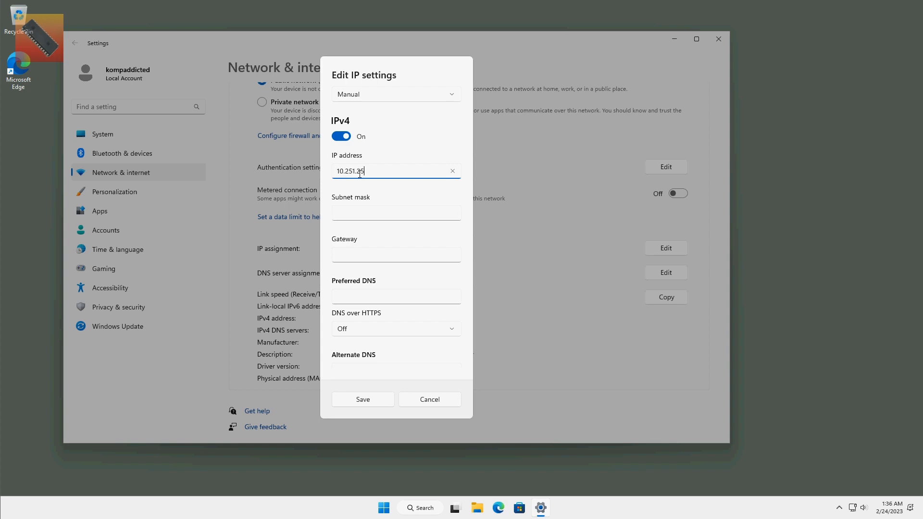
type("1.190")
left_click(369, 400)
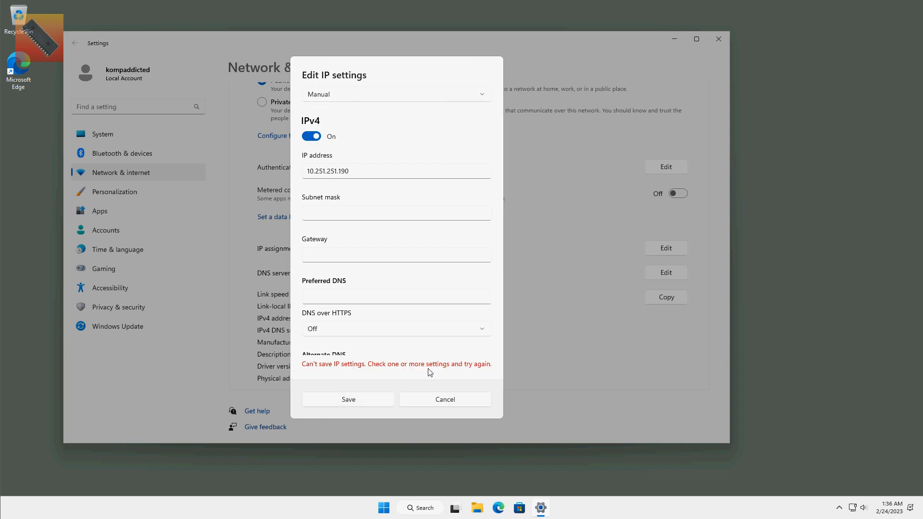
left_click(311, 212)
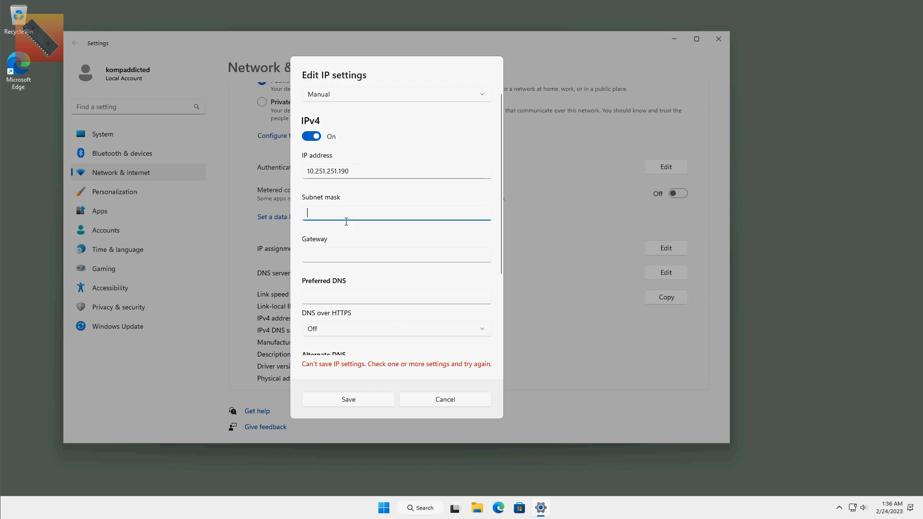
type("255.255.255.0")
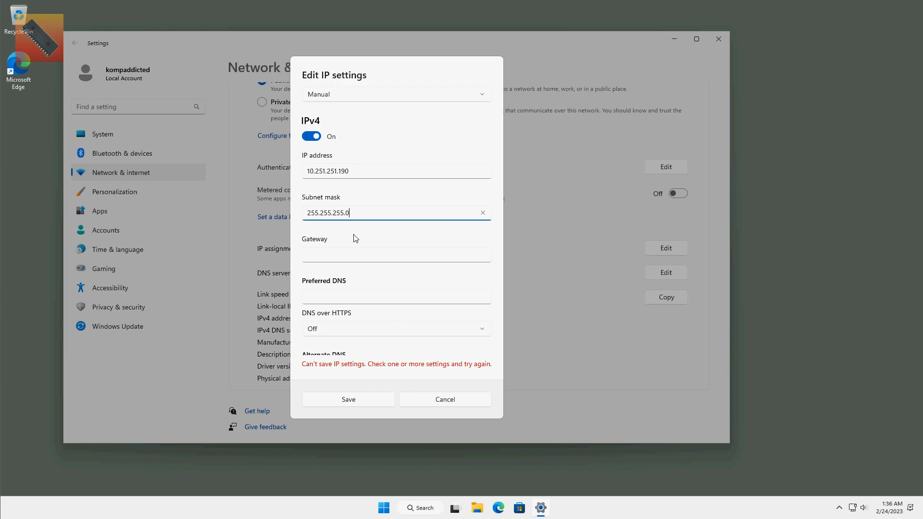
left_click(371, 399)
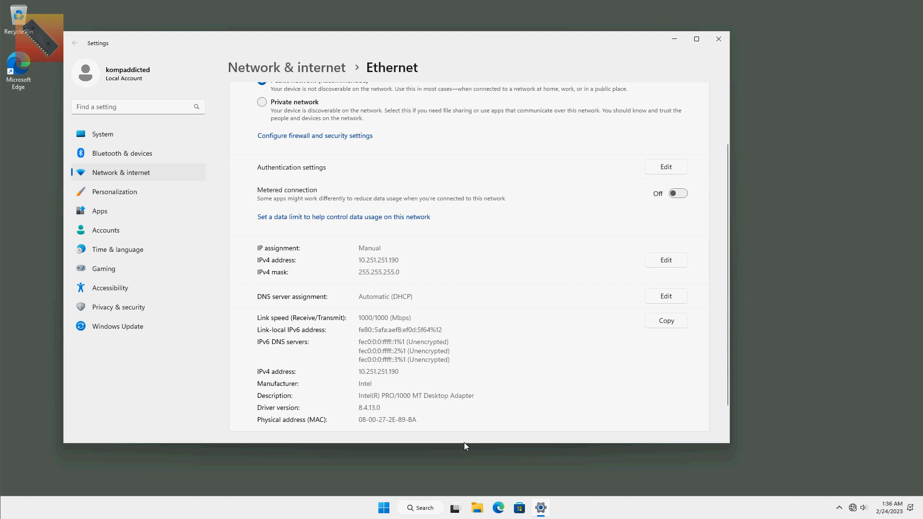
Open Command Prompt and ping google.com to test the connection, and minimize the window
left_click(428, 505)
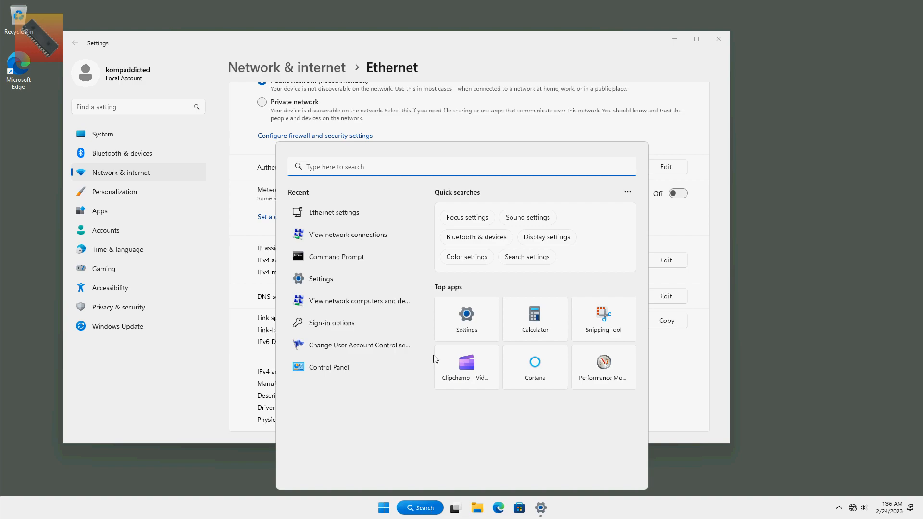
key("Escape")
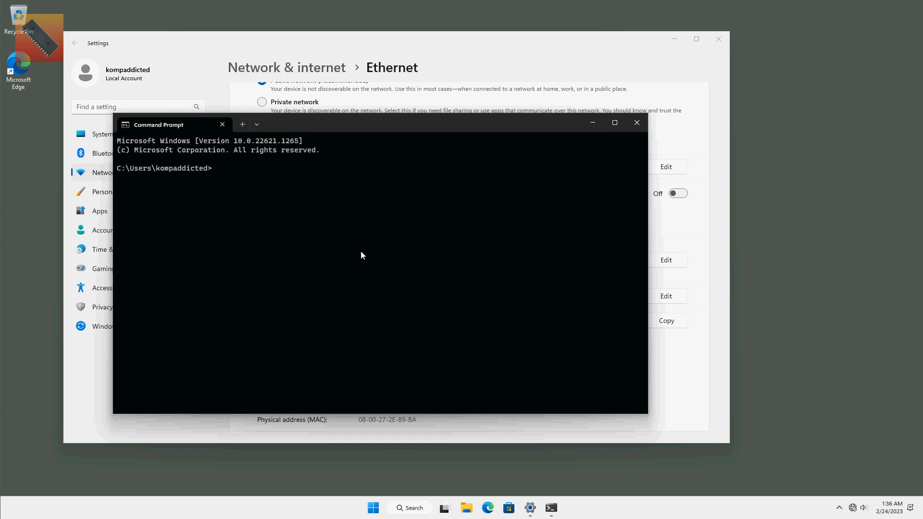
type("ping google.com")
key("Return")
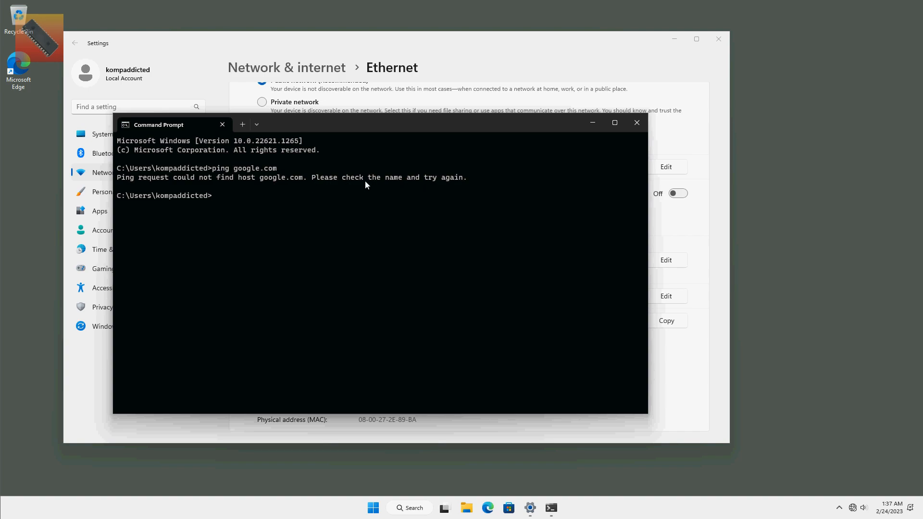
left_click(596, 124)
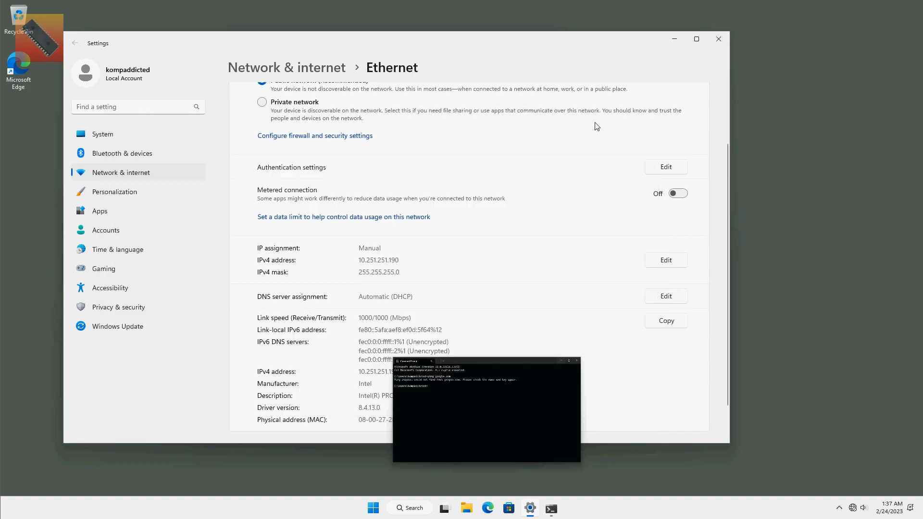
Reopen the IP settings for editing, set the IPv4 gateway to 10.251.251.1, and try to save
left_click(663, 260)
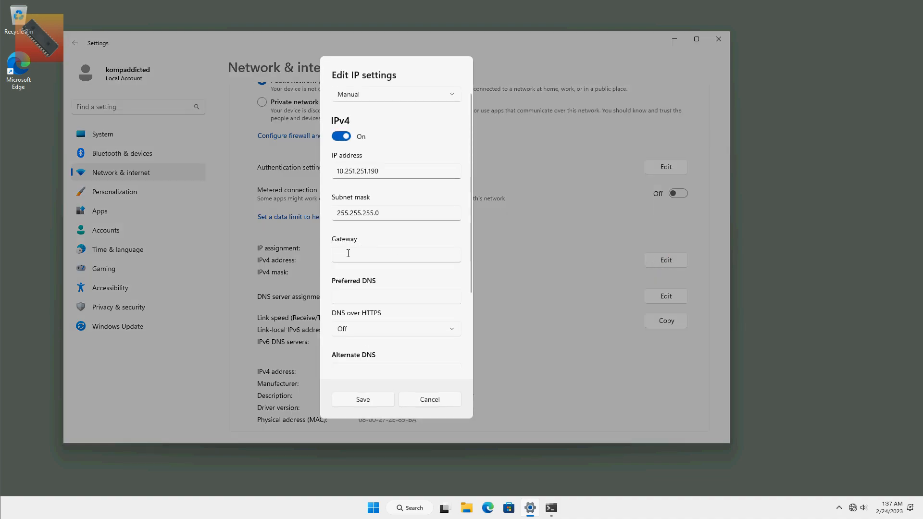
left_click(347, 255)
type("10.251.251.1")
left_click(363, 406)
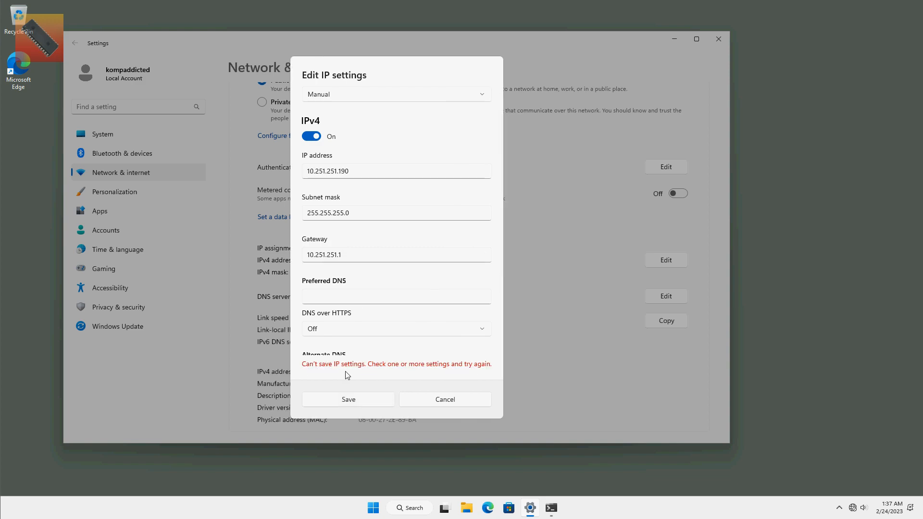
Set the preferred IPv4 DNS server to 8.8.8.8 and save the IP settings
left_click(321, 298)
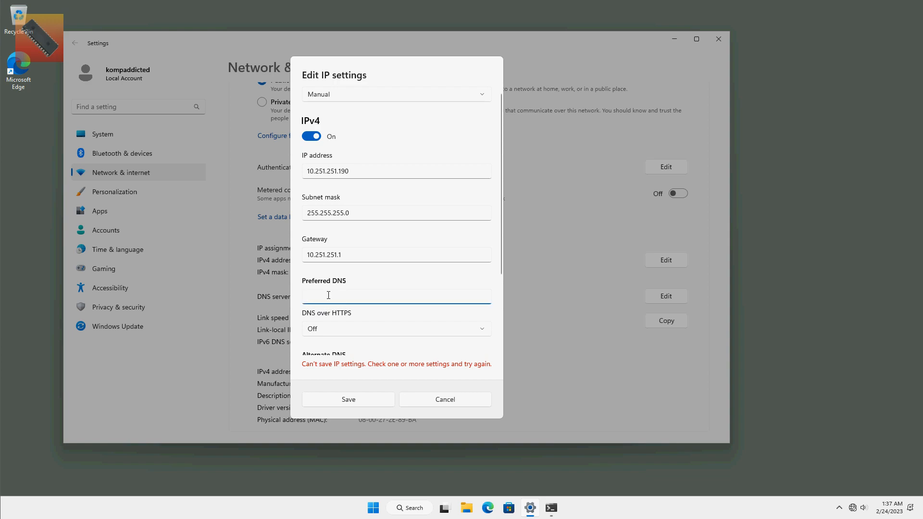
type("10.251.251.1")
key("ctrl+a")
key("BackSpace")
type("8.8.8.")
left_click(370, 402)
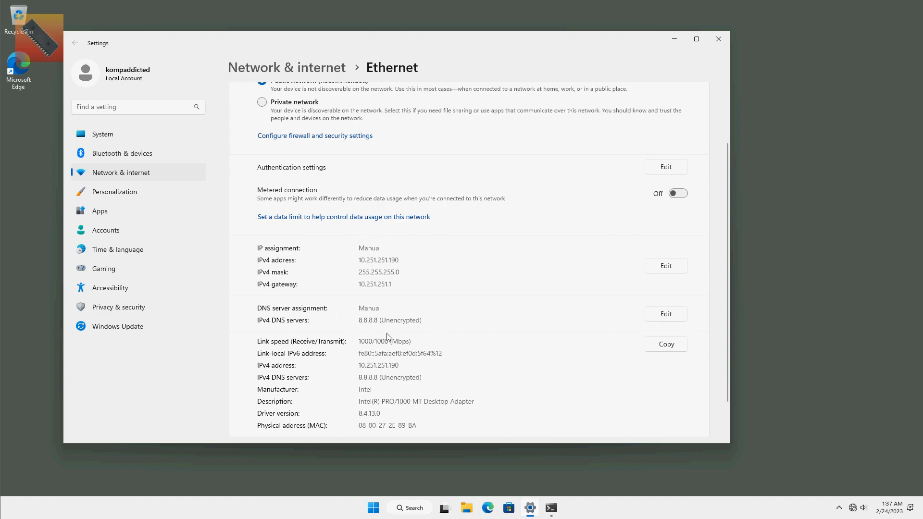
Switch to Command Prompt, ping google.com again, and run ipconfig to check the static address configuration
left_click(551, 508)
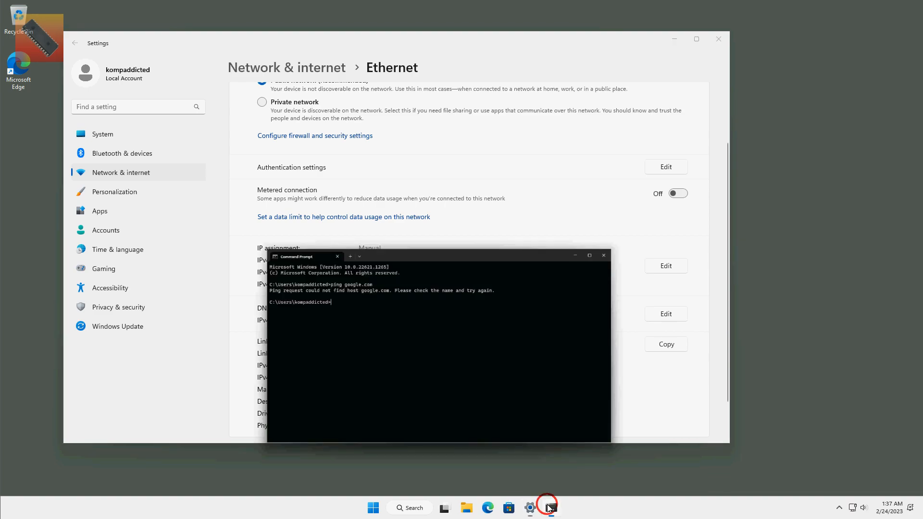
left_click(240, 257)
key("Up")
key("Return")
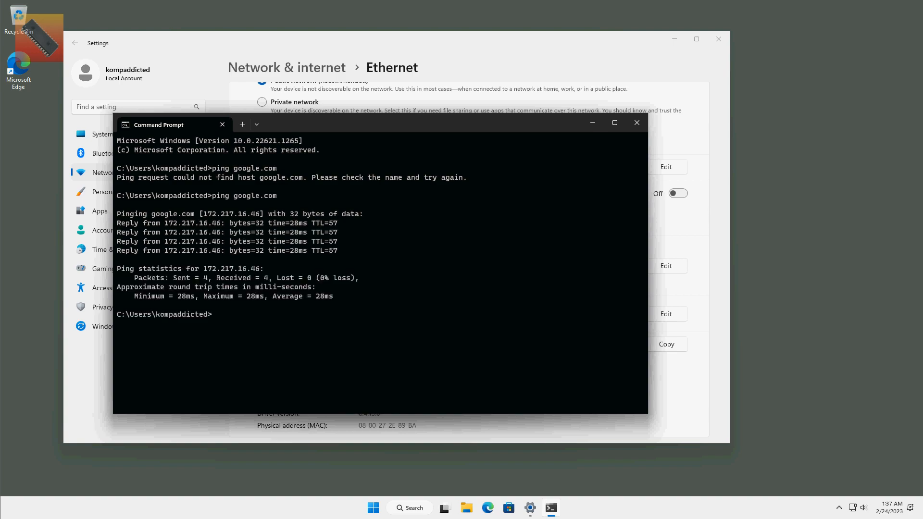
type("pconfig")
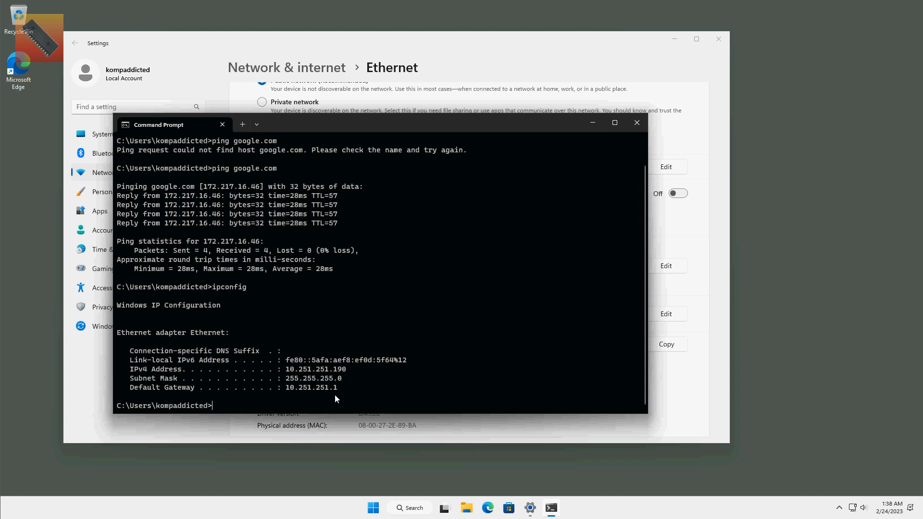
left_click(592, 124)
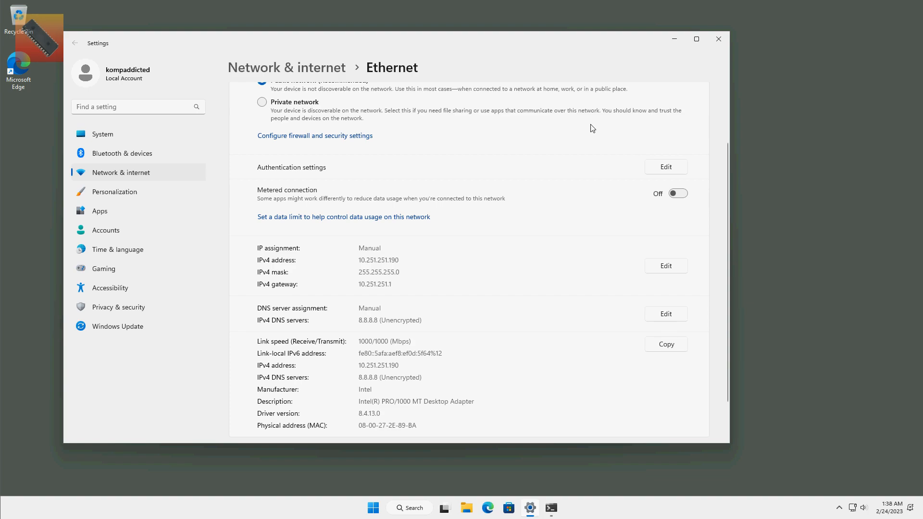
Change the Ethernet connection's IP assignment back to Automatic (DHCP) and save it
left_click(669, 266)
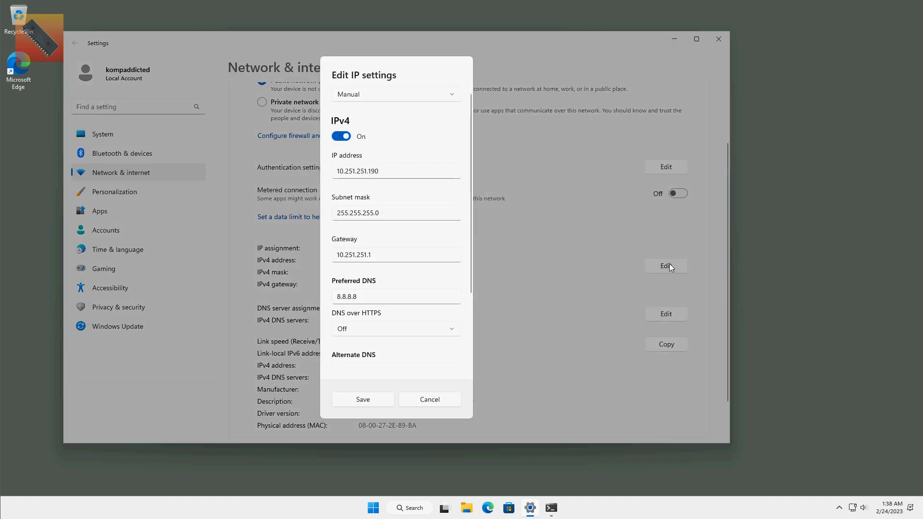
left_click(399, 95)
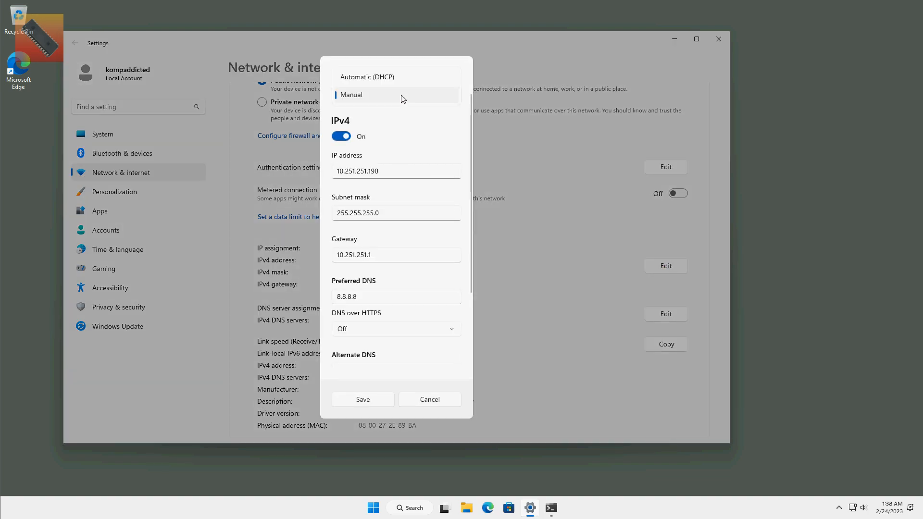
left_click(405, 78)
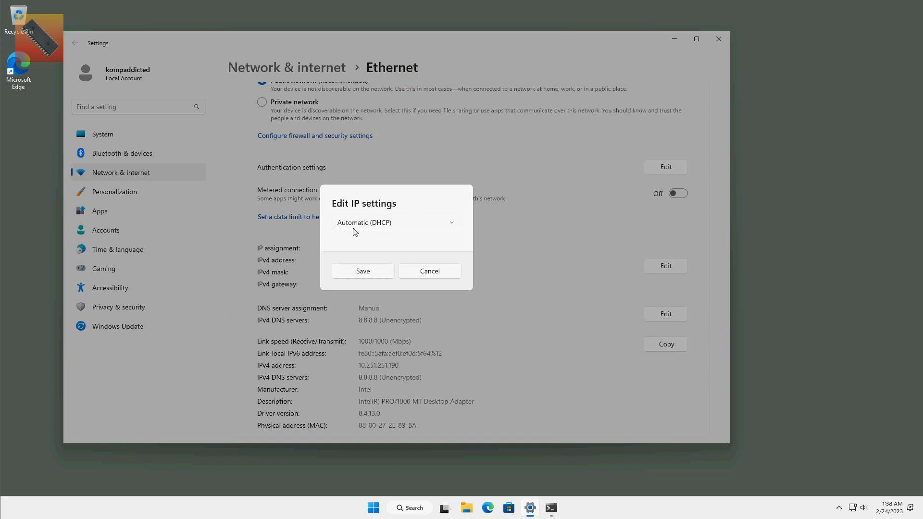
left_click(363, 272)
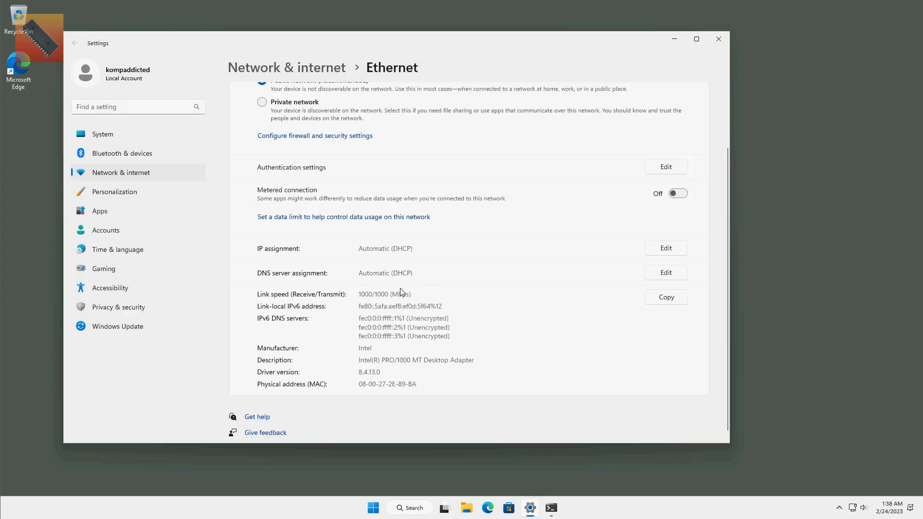
Switch to Command Prompt, add several blank prompt lines, and rerun ipconfig to check the DHCP-assigned configuration
left_click(551, 508)
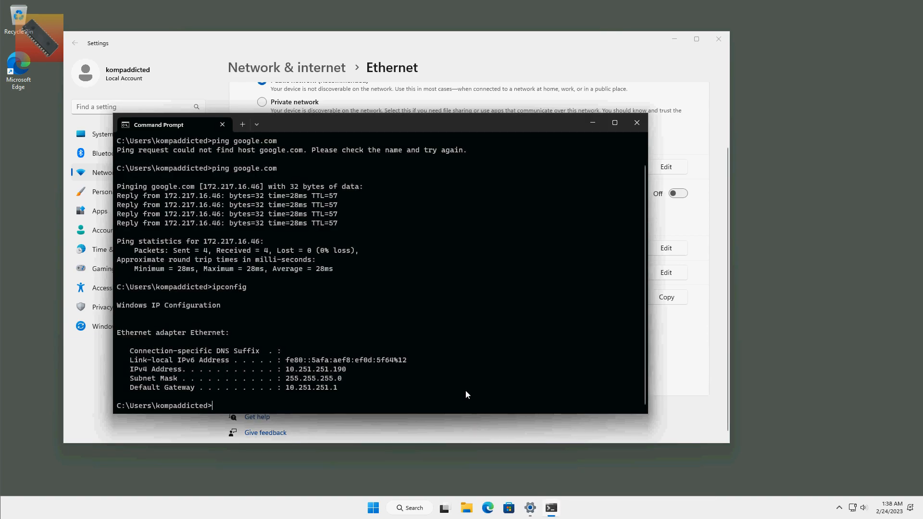
key("Return")
key("Return")
key("Return")
key("Return")
key("Return")
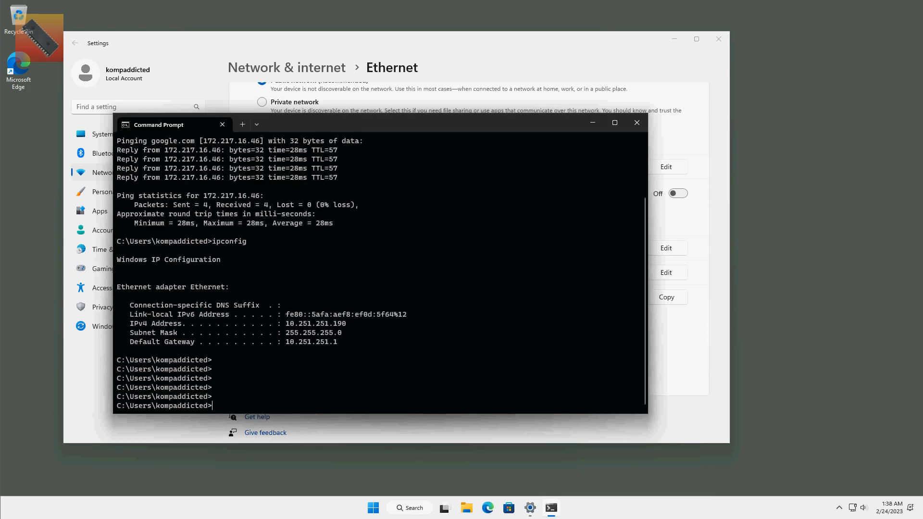
key("Up")
key("Return")
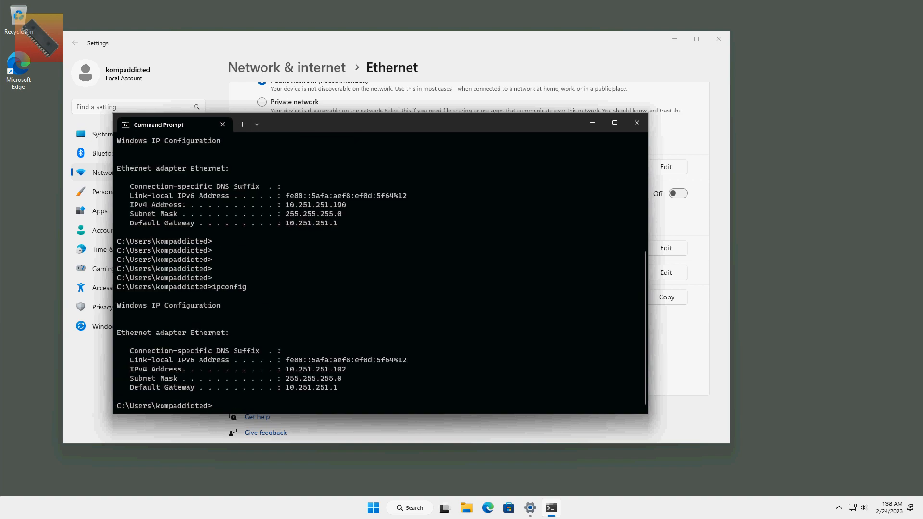